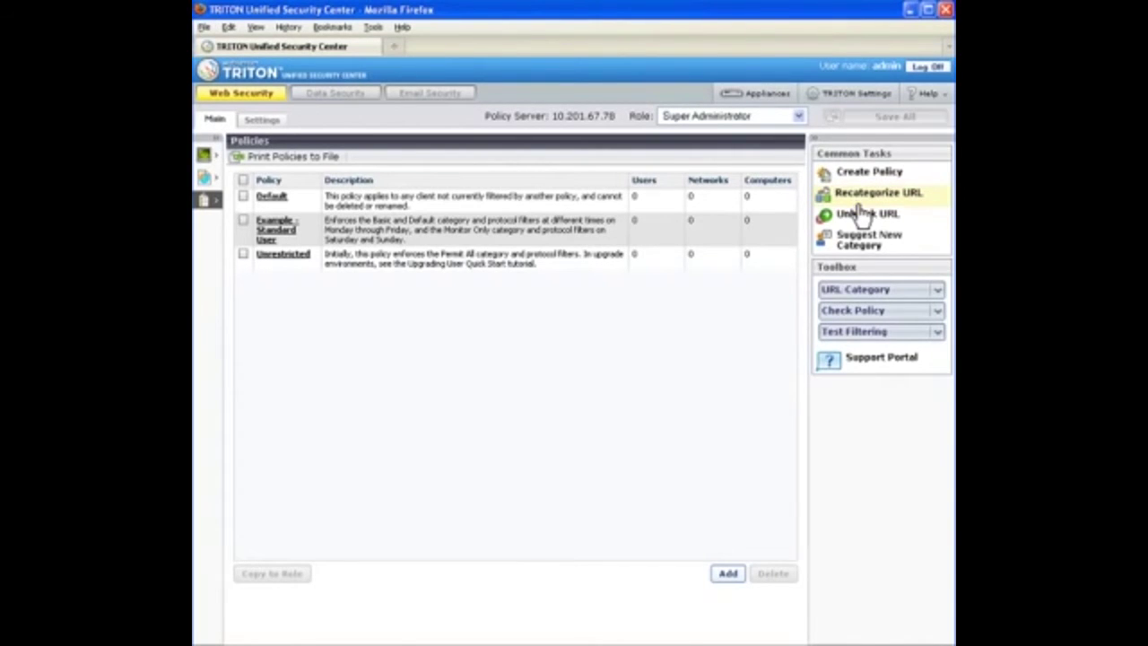
# Recategorize the URL gmail.google.com into the Business and Economy category.
pyautogui.click(861, 215)
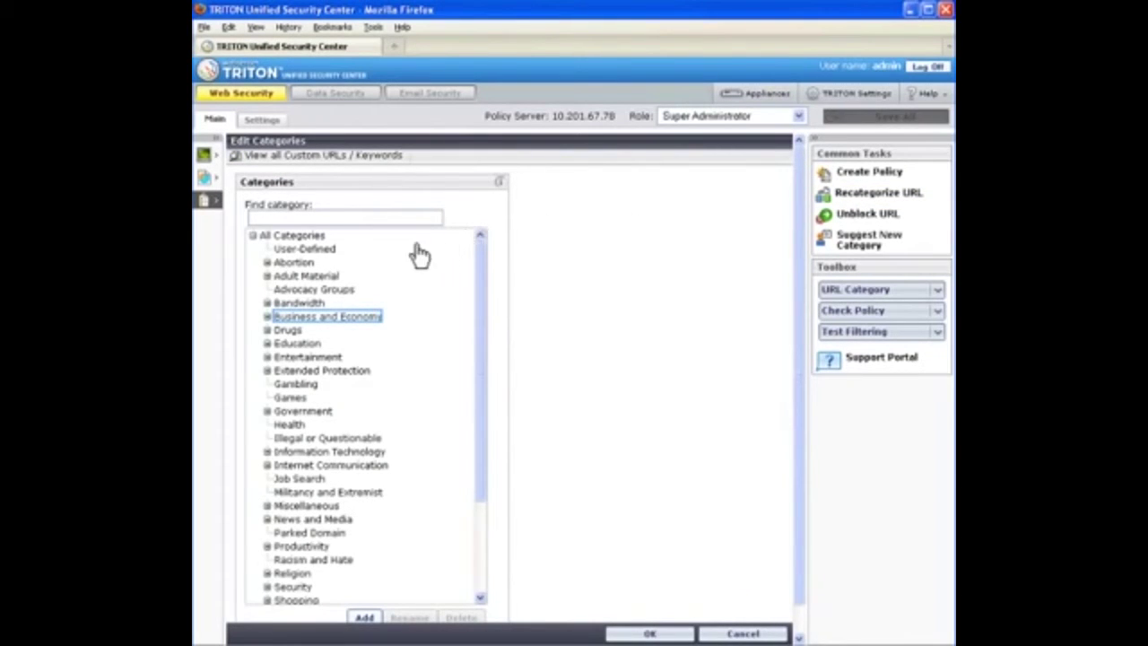
pyautogui.click(328, 319)
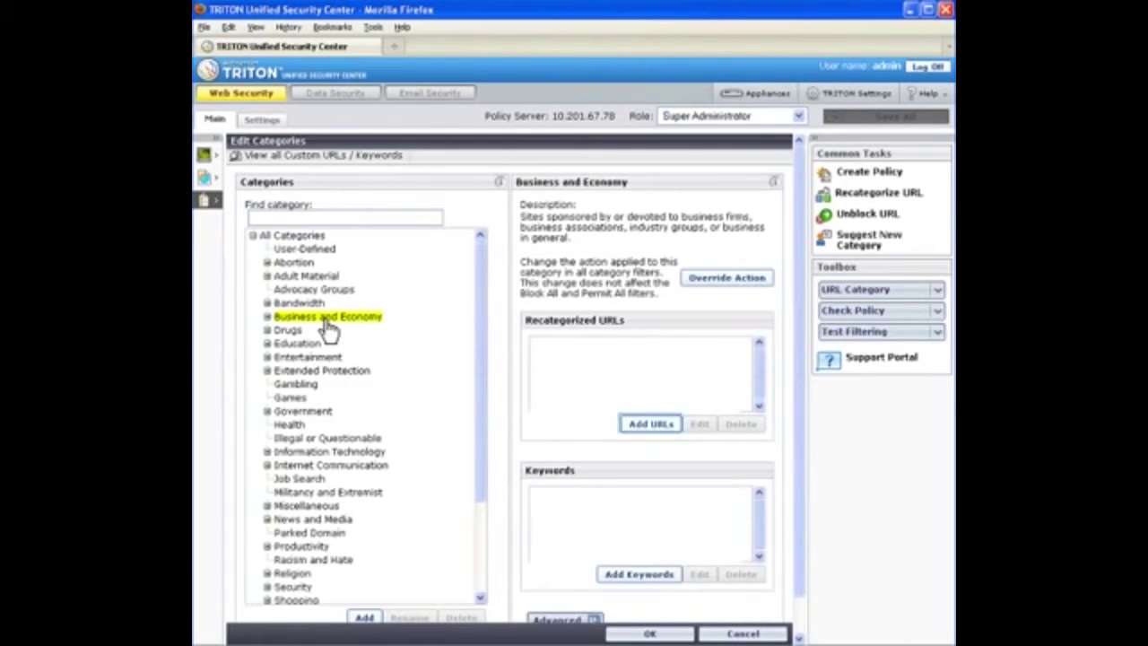
pyautogui.click(644, 428)
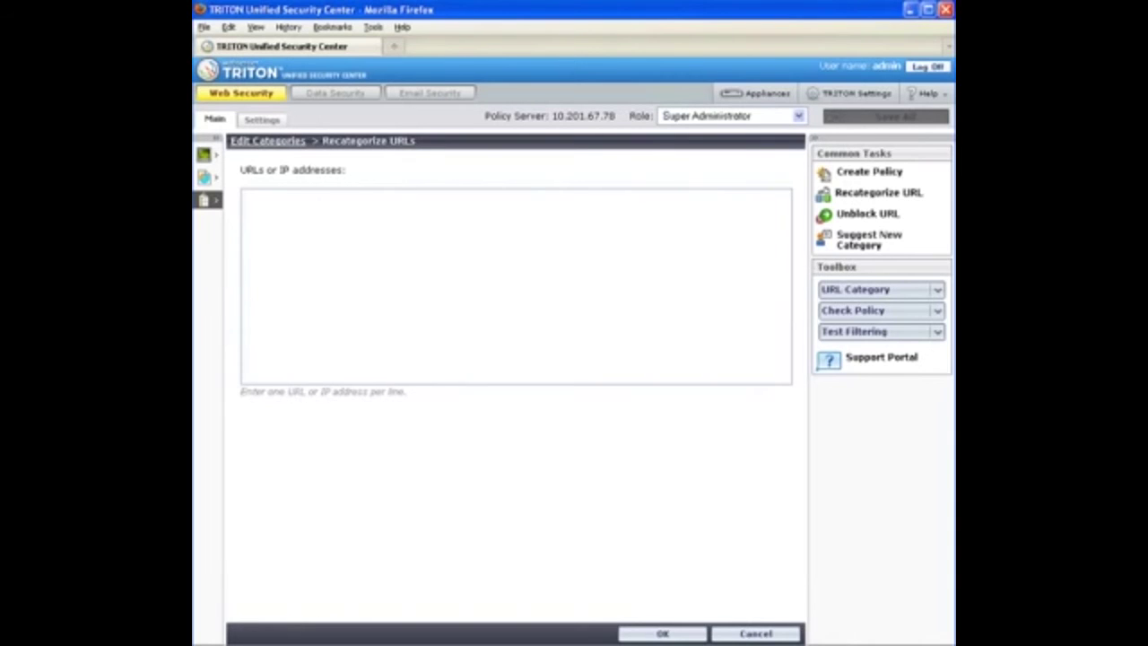
pyautogui.write('gmail.google.com')
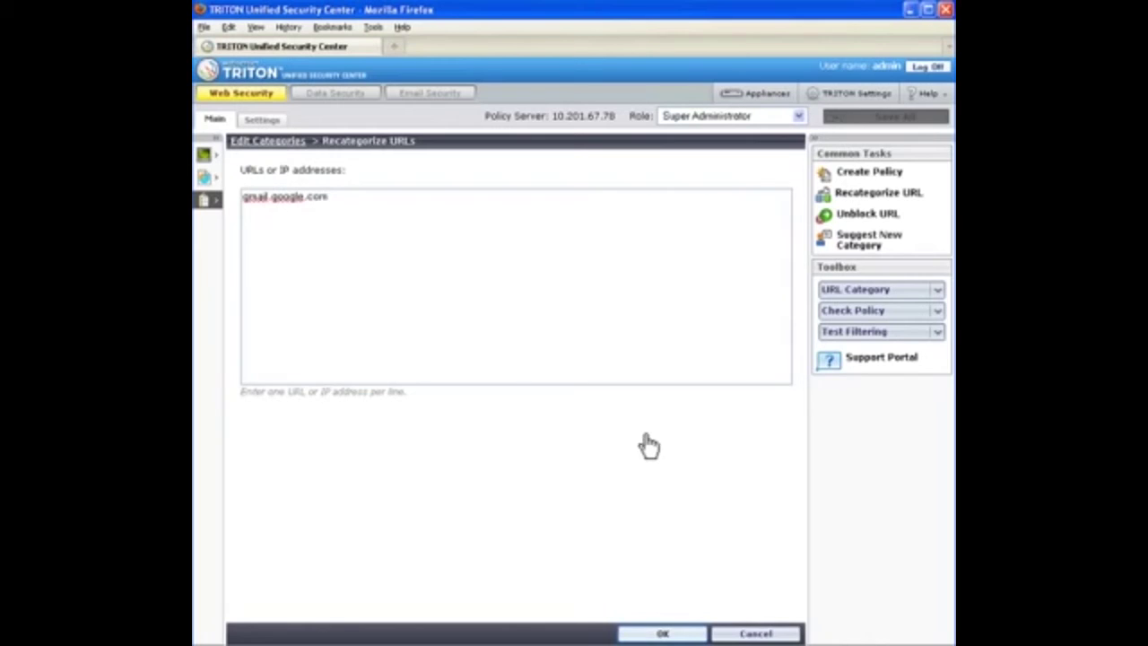
pyautogui.click(659, 623)
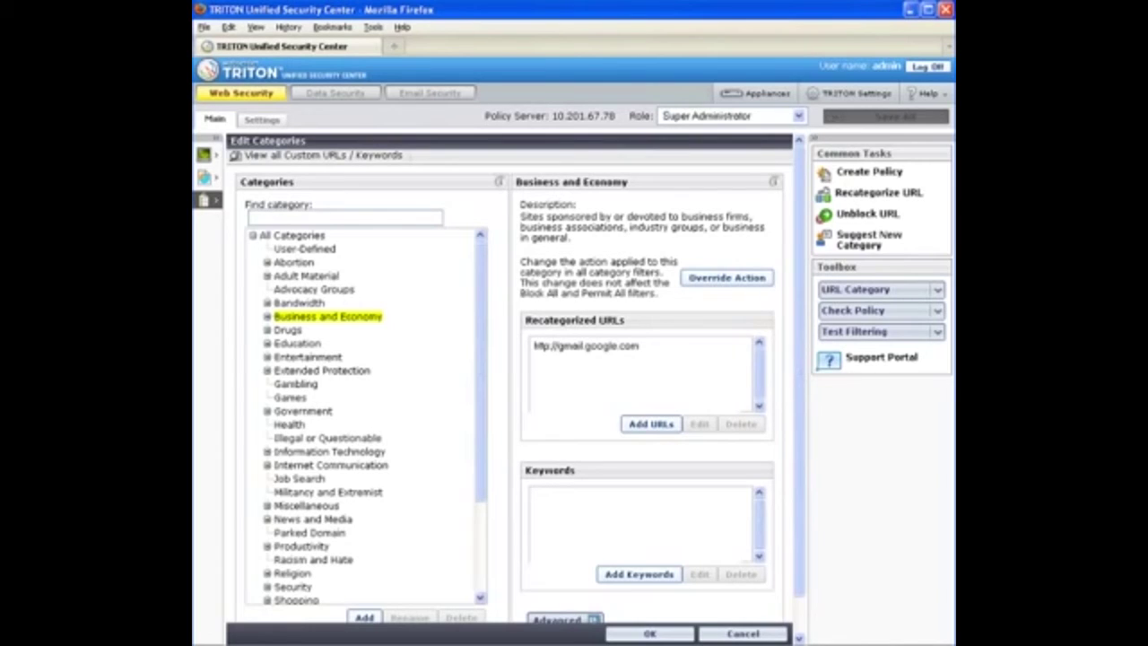
pyautogui.click(587, 345)
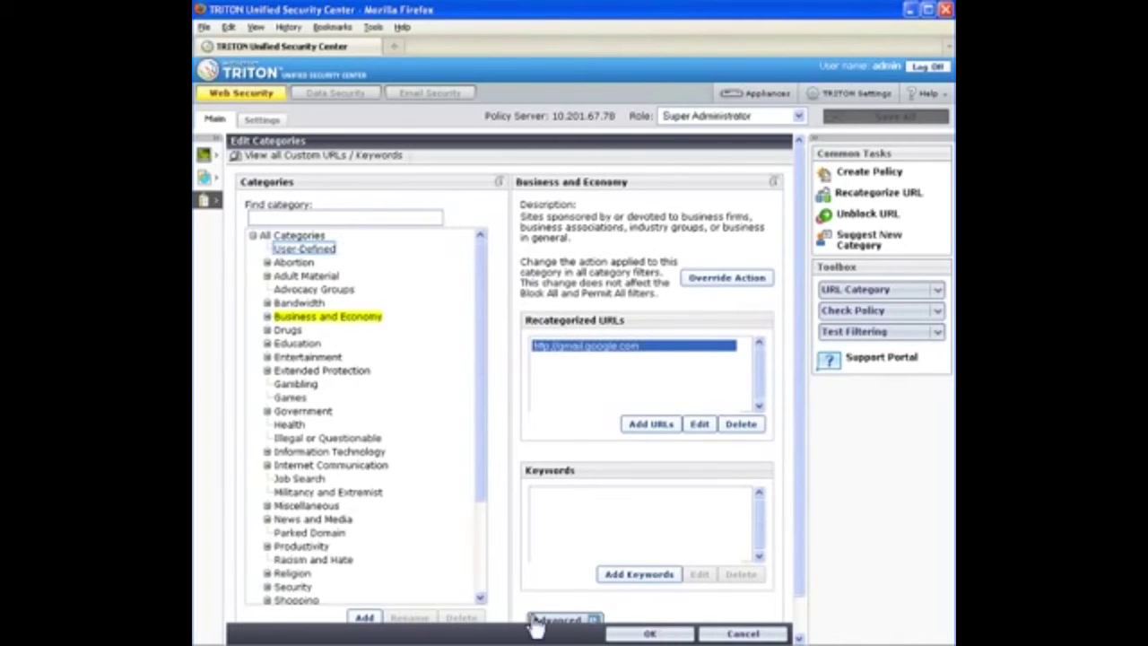
# Start a new category under User-Defined named Research, with the description "Sites used by the research team".
pyautogui.click(325, 252)
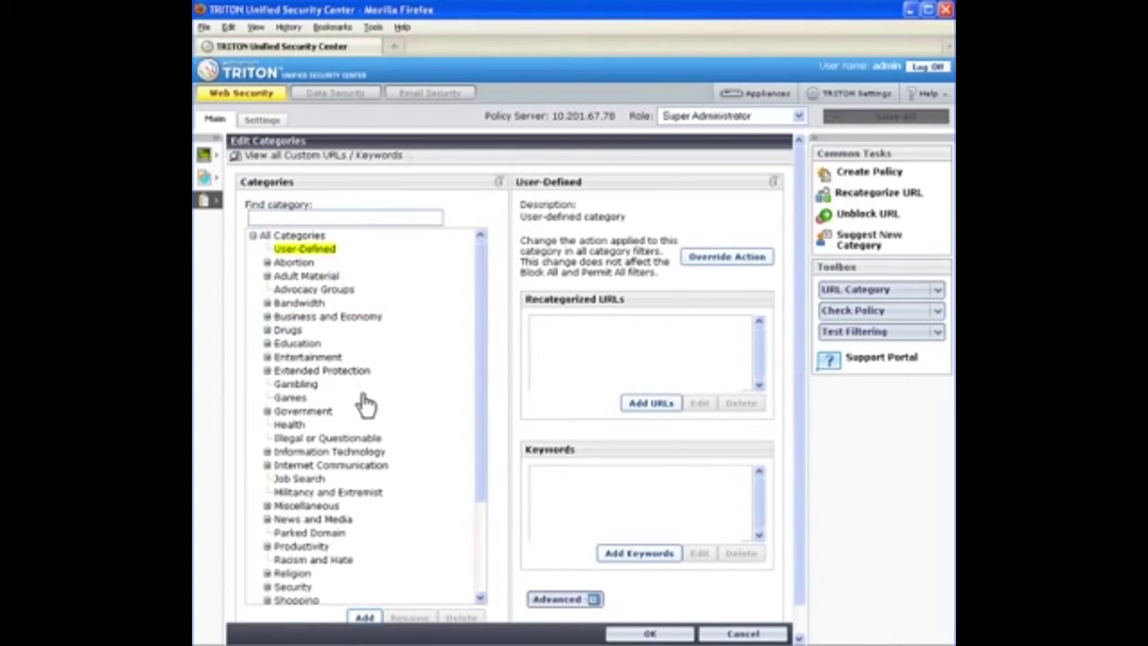
pyautogui.click(364, 616)
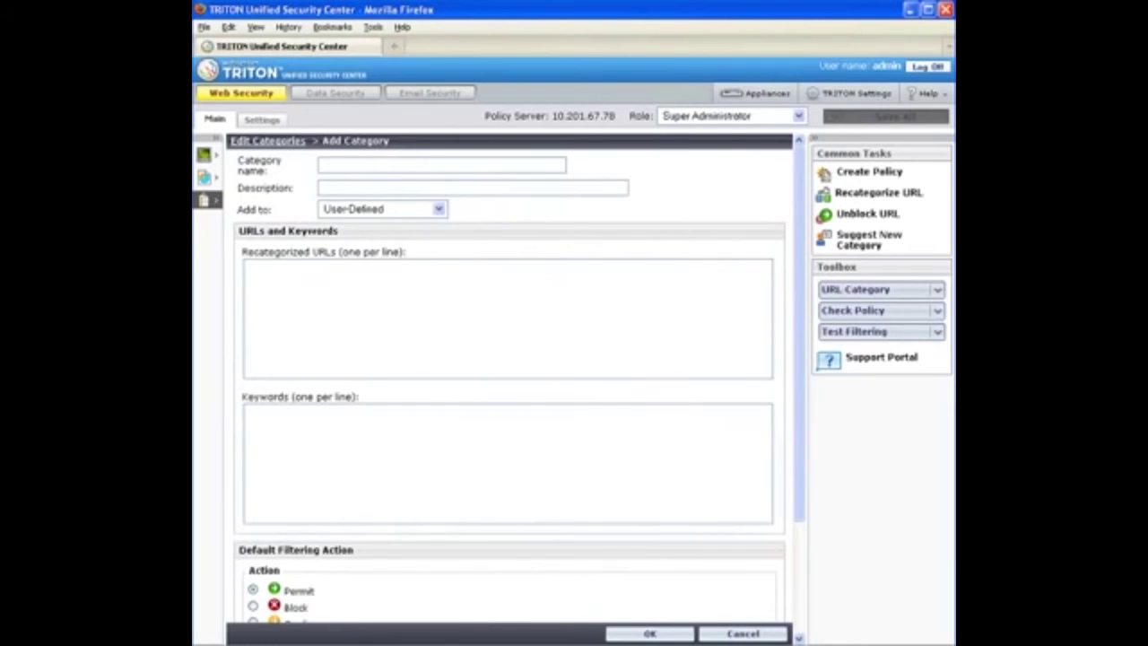
pyautogui.write('Research')
pyautogui.press('Tab')
pyautogui.write('Sites us')
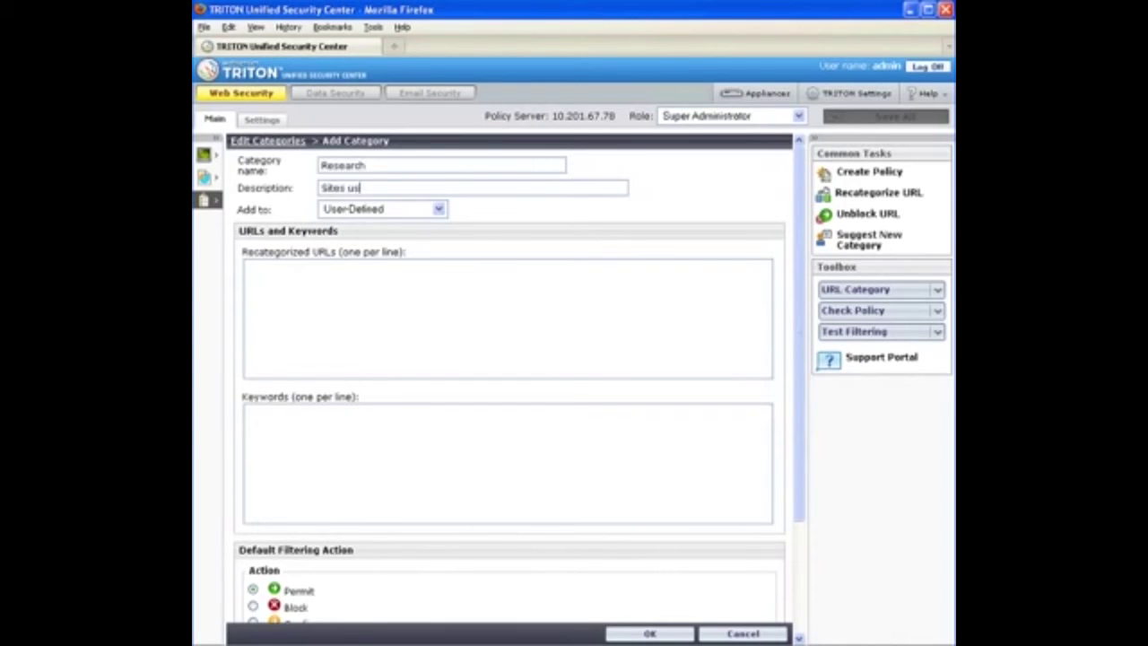
pyautogui.write('ed by the research team')
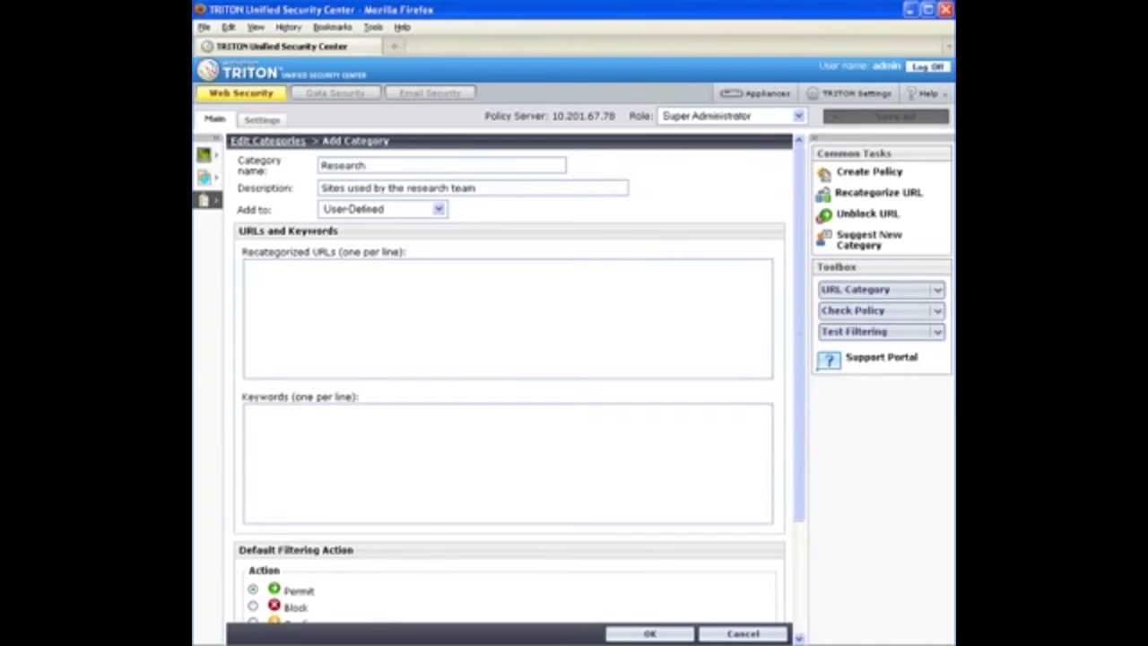
pyautogui.write('en.wikipedia.org')
pyautogui.press('Return')
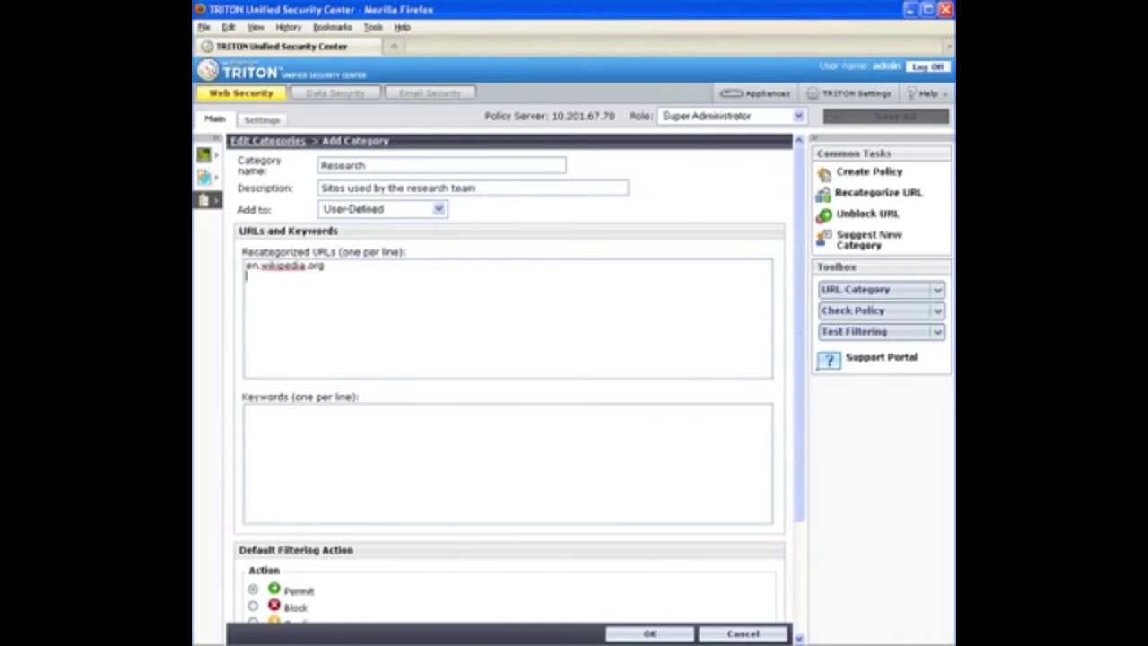
pyautogui.write('www.nerriam-we')
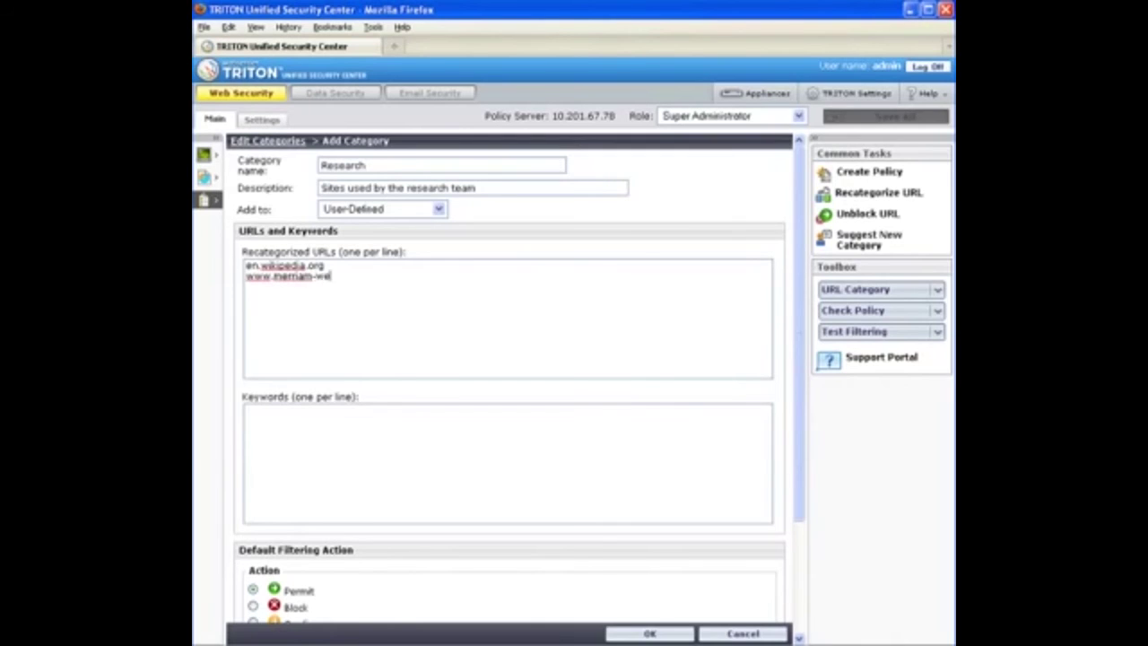
pyautogui.write('bster.com')
pyautogui.press('Return')
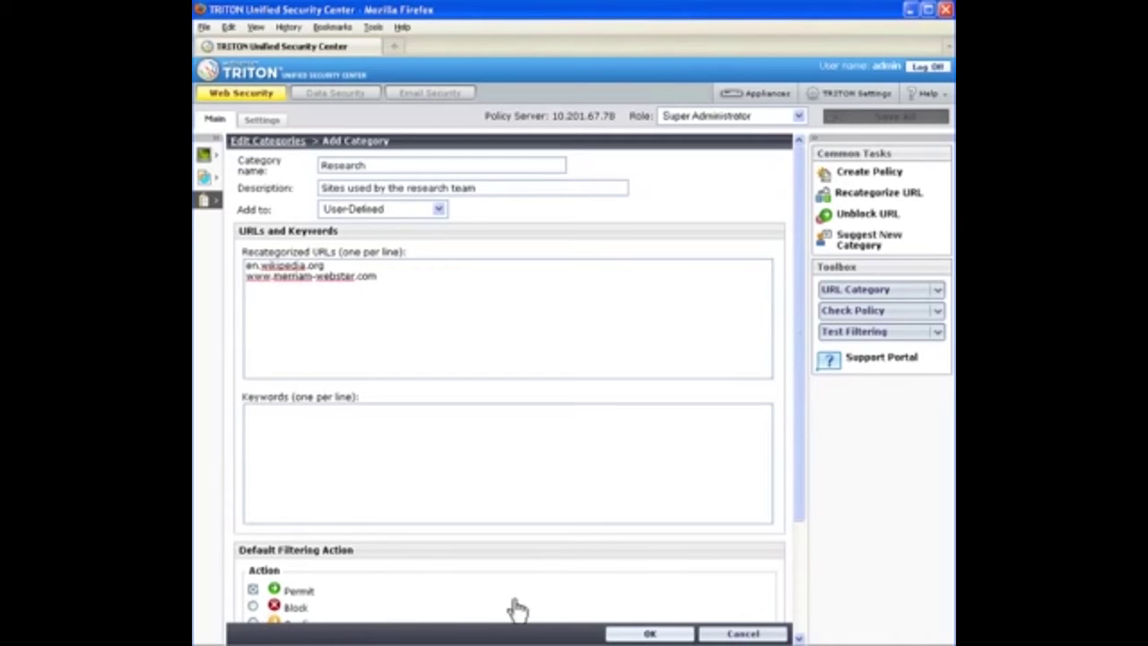
pyautogui.click(649, 633)
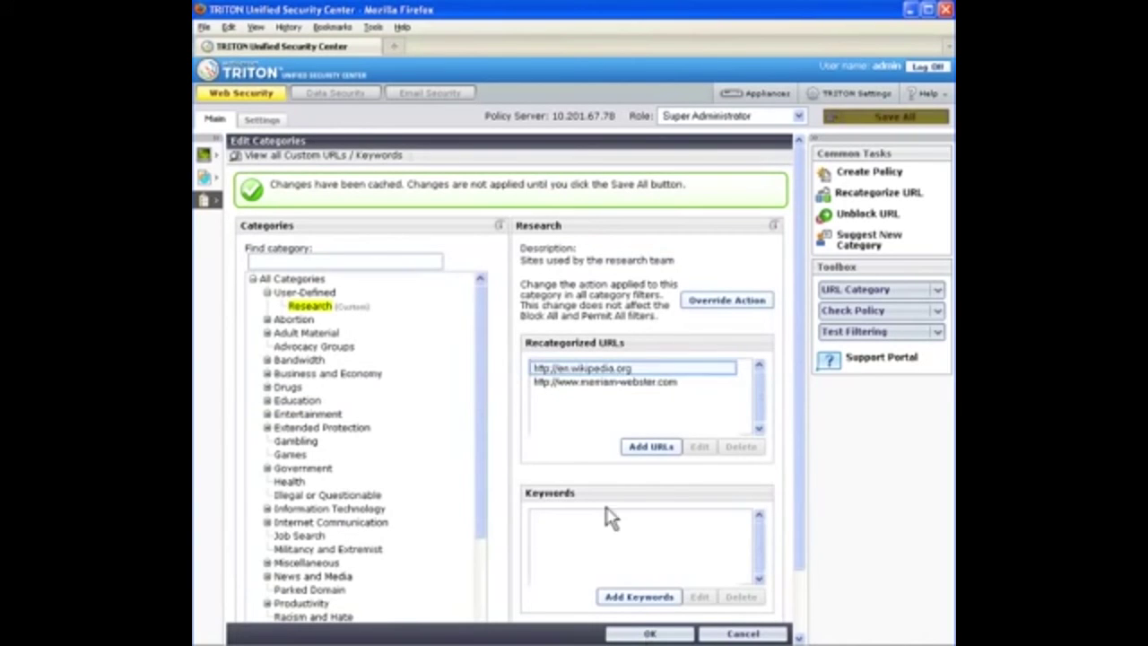
pyautogui.click(602, 372)
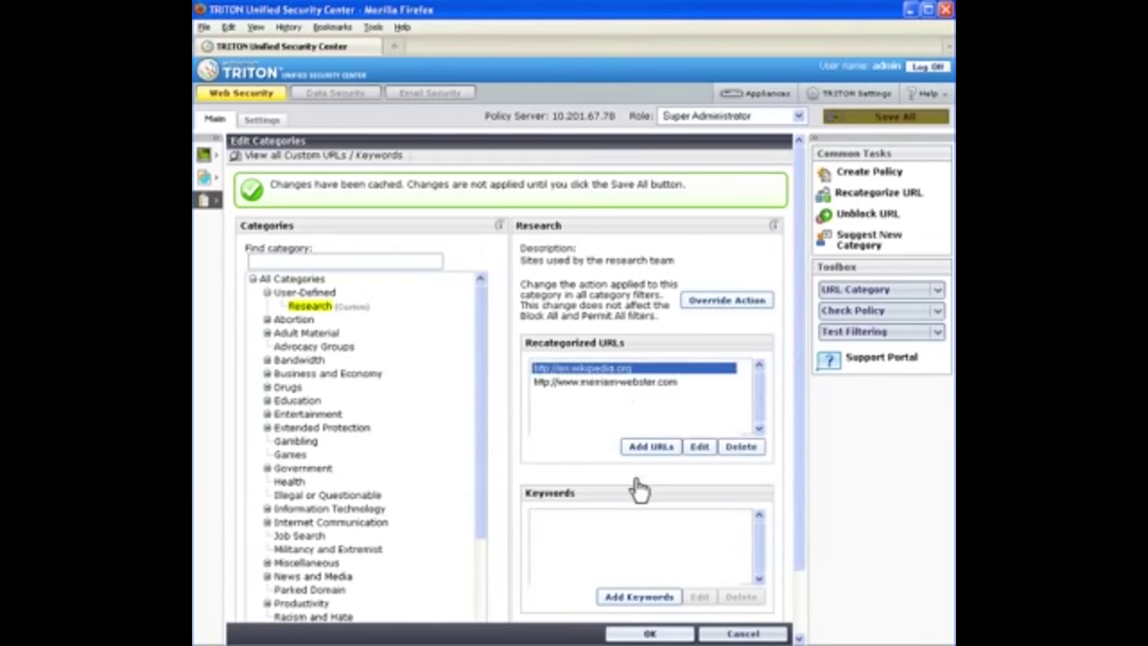
pyautogui.click(642, 635)
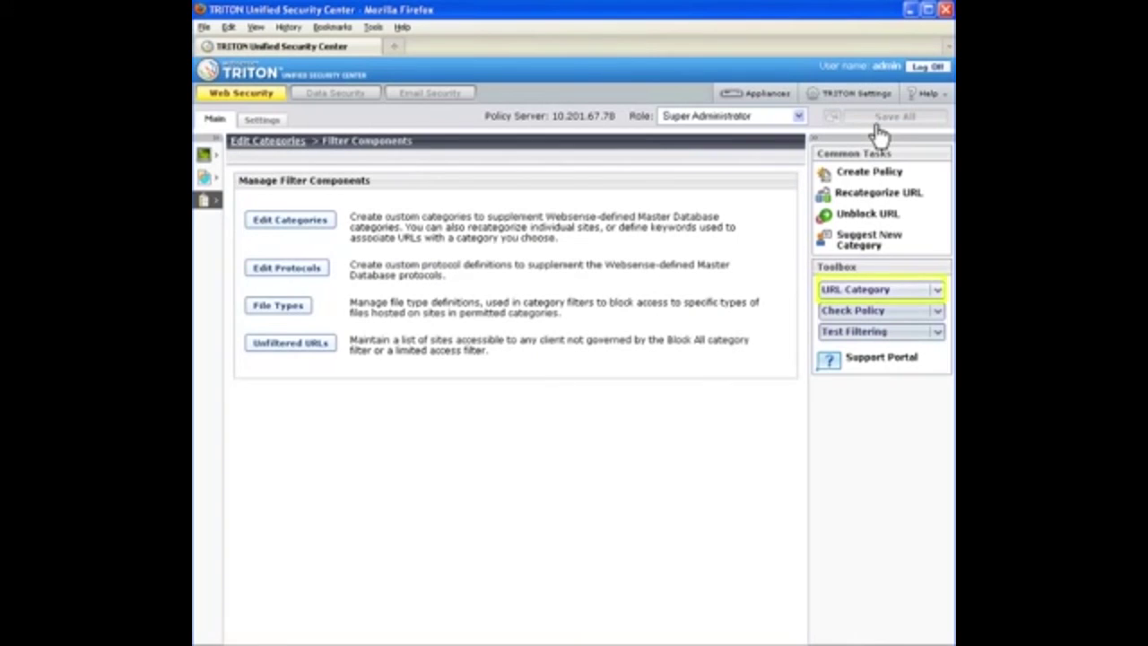
# Look up the URL category of gmail.google.com and close the result.
pyautogui.click(937, 292)
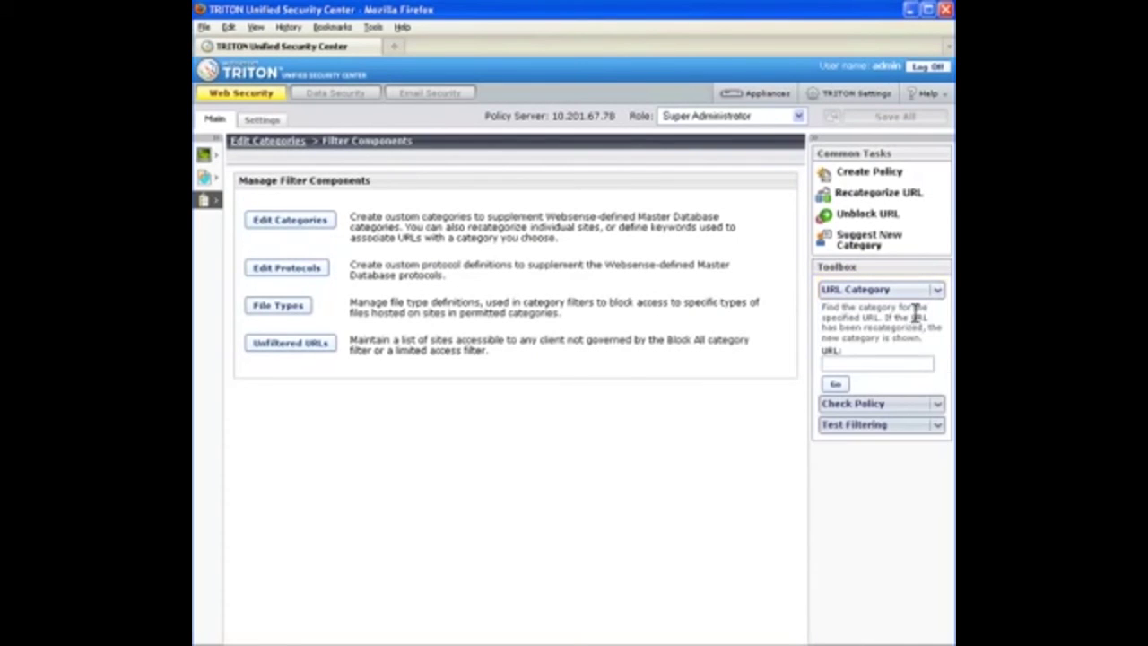
pyautogui.click(909, 363)
pyautogui.write('gmail')
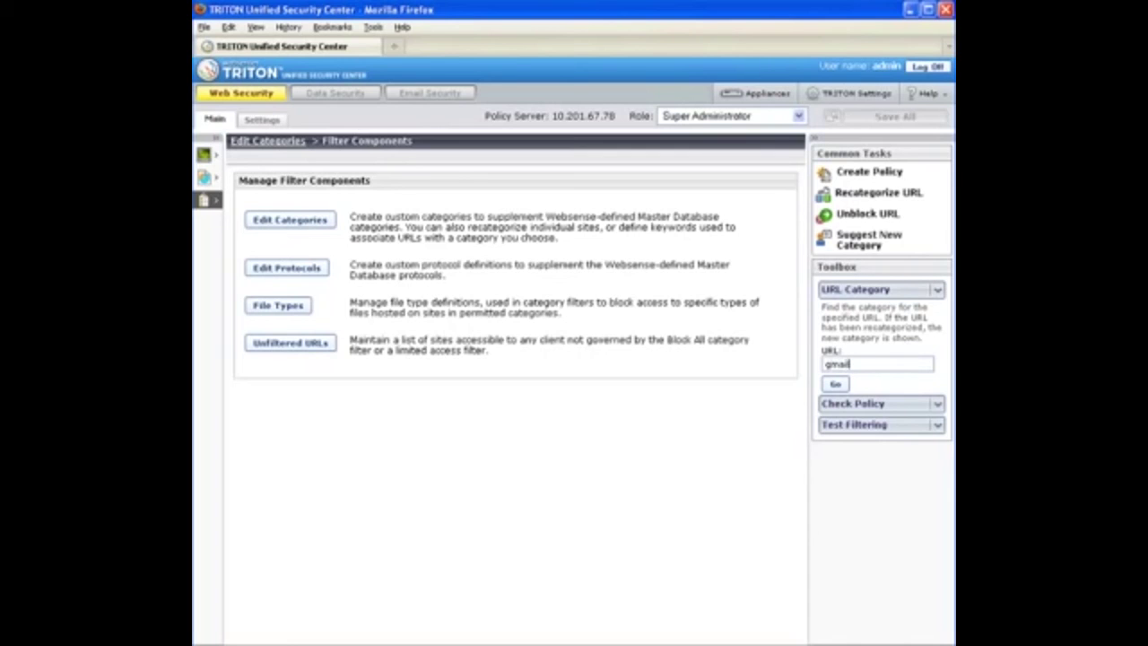
pyautogui.write('.coogle.com')
pyautogui.press('Return')
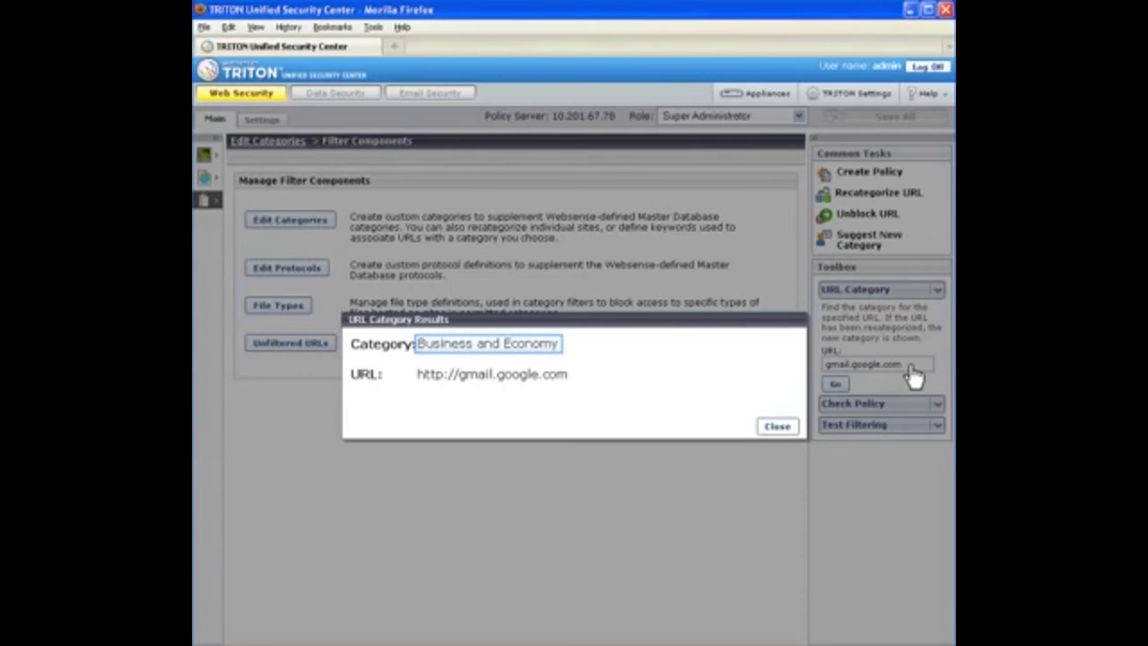
pyautogui.click(778, 427)
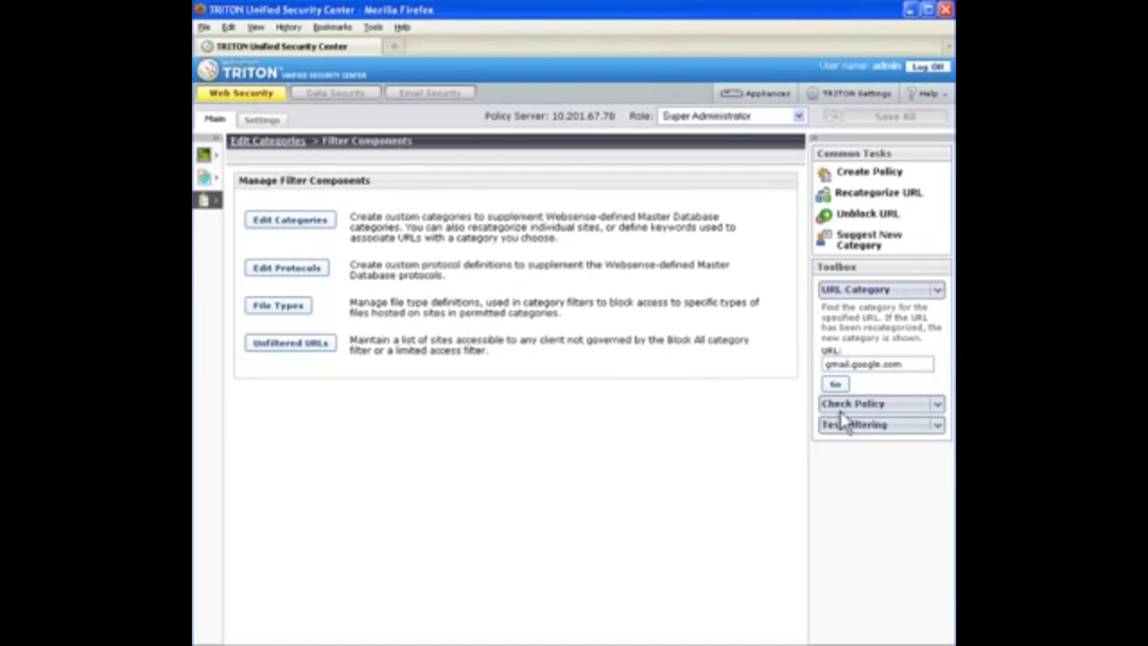
# Look up the URL category of en.wikipedia.org and close the result.
pyautogui.tripleClick(861, 364)
pyautogui.write('en.wikipedia.org')
pyautogui.click(847, 383)
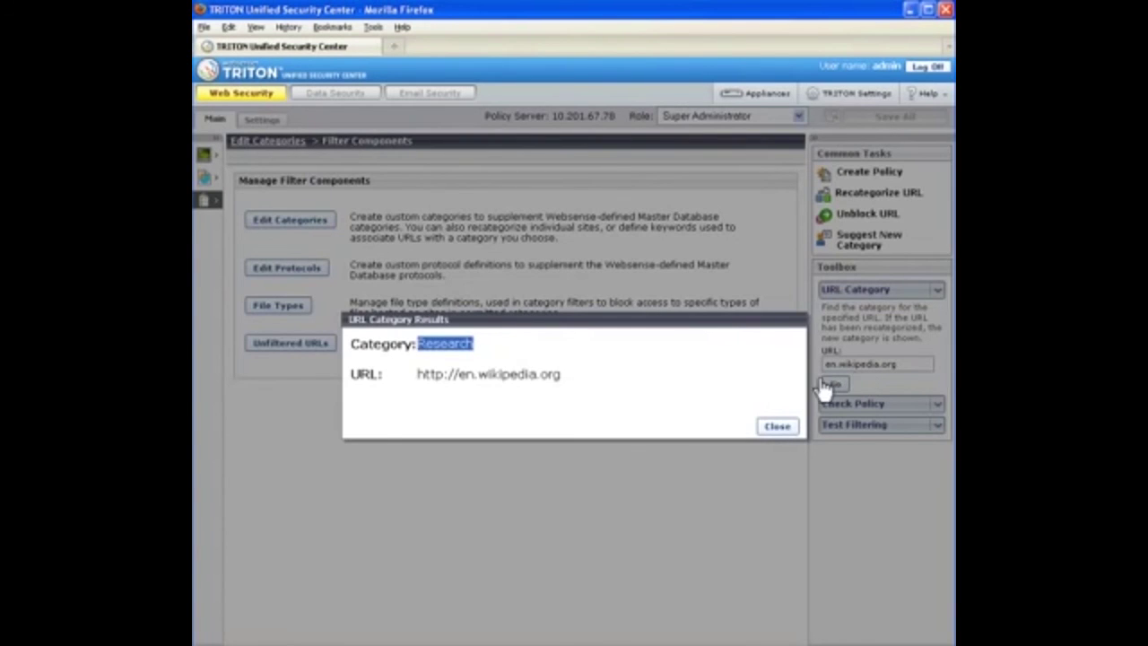
pyautogui.click(778, 428)
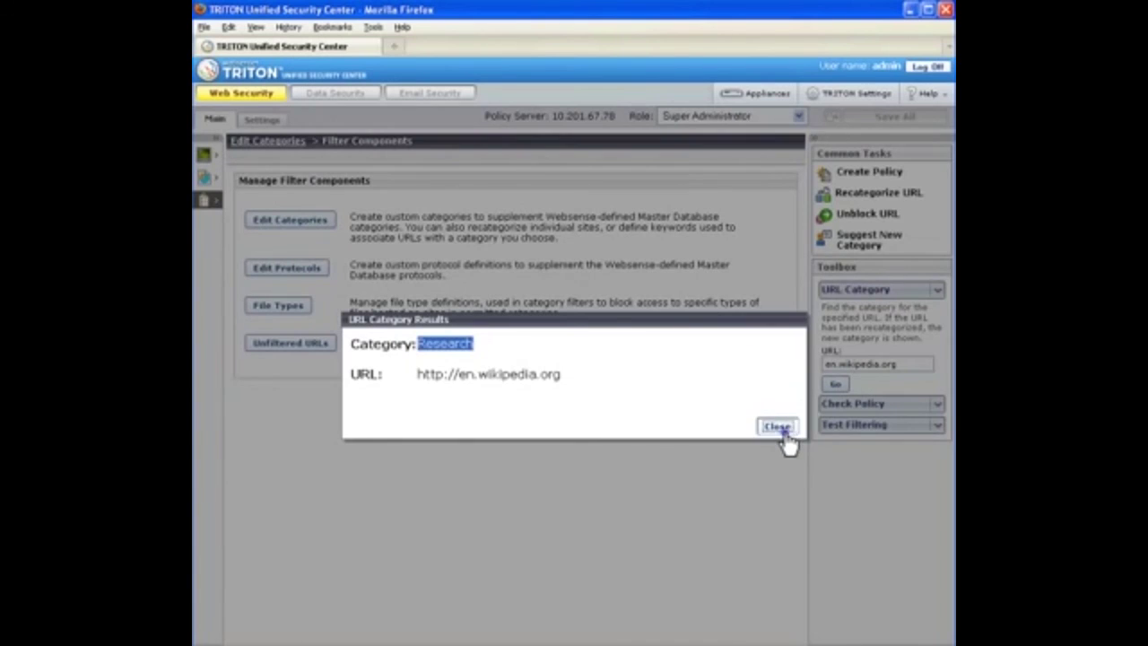